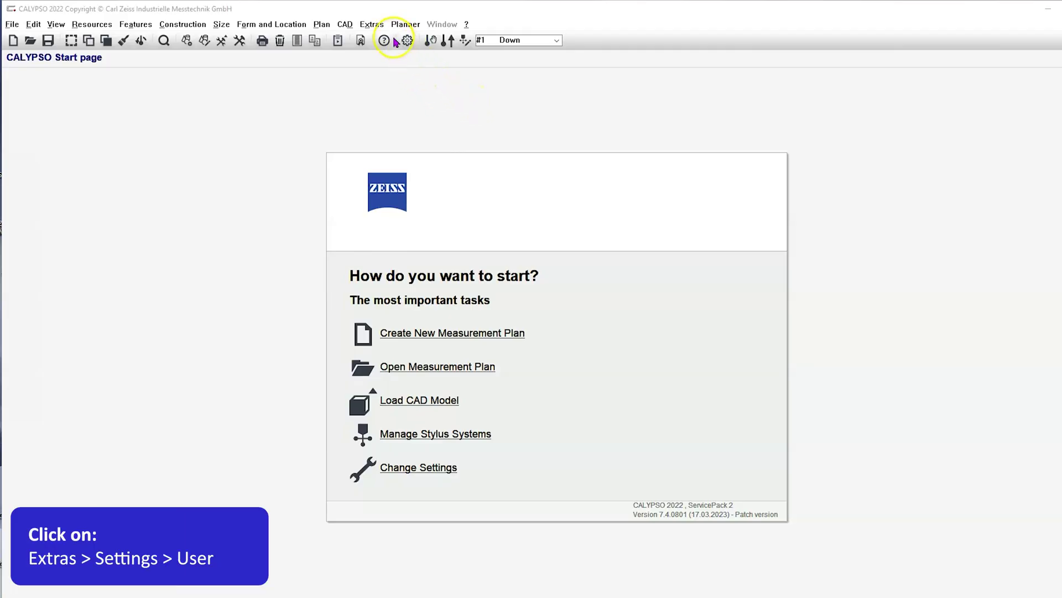
# Step: Open the Extras menu from the CALYPSO 2022 start page
pyautogui.click(371, 25)
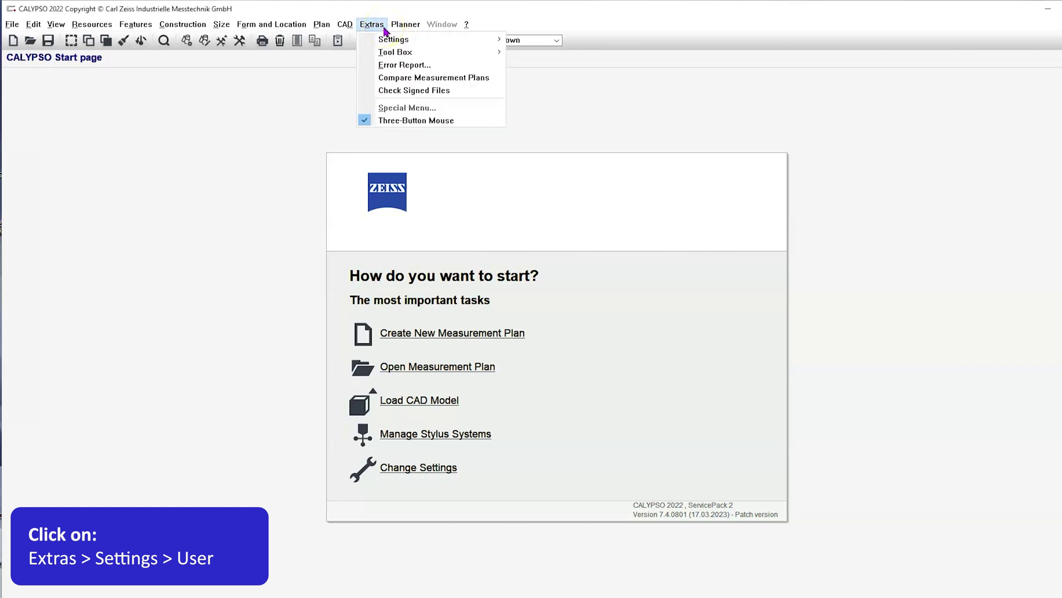
# Step: Go to Extras > Settings > User to open the System settings: User dialog
pyautogui.click(407, 40)
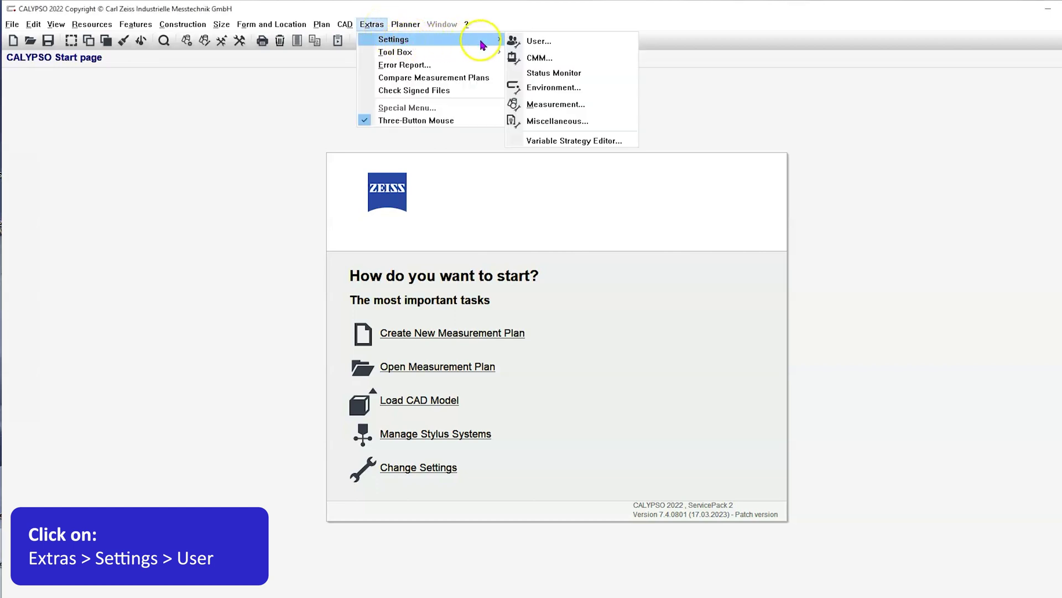
pyautogui.click(567, 47)
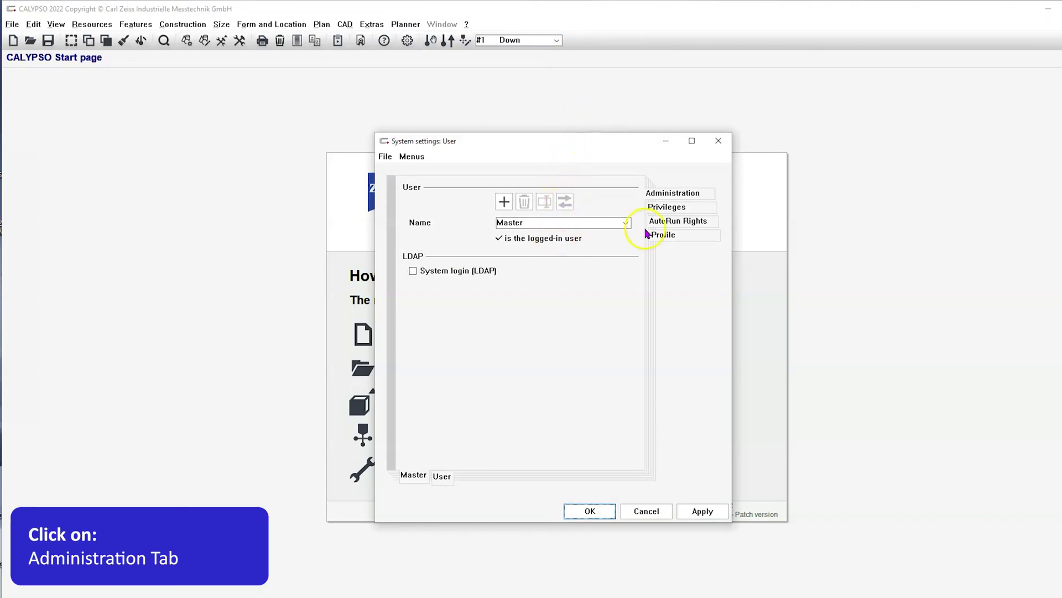
pyautogui.click(710, 193)
# Step: On the Administration tab, replace 'Master' with 'Operator' in the Name box and add it as a user
pyautogui.click(703, 198)
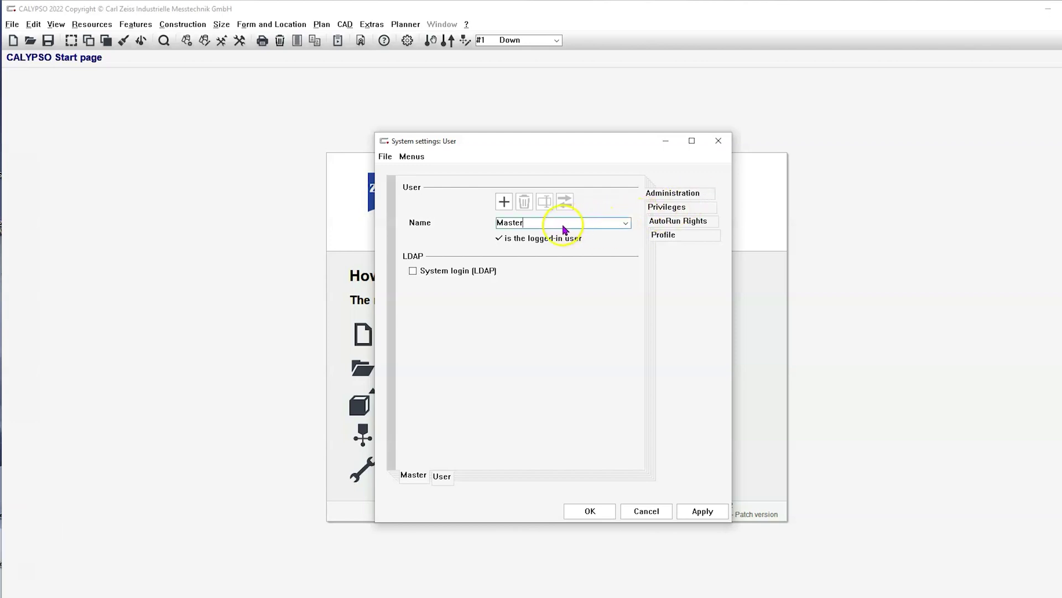
pyautogui.moveTo(564, 223); pyautogui.dragTo(487, 225)
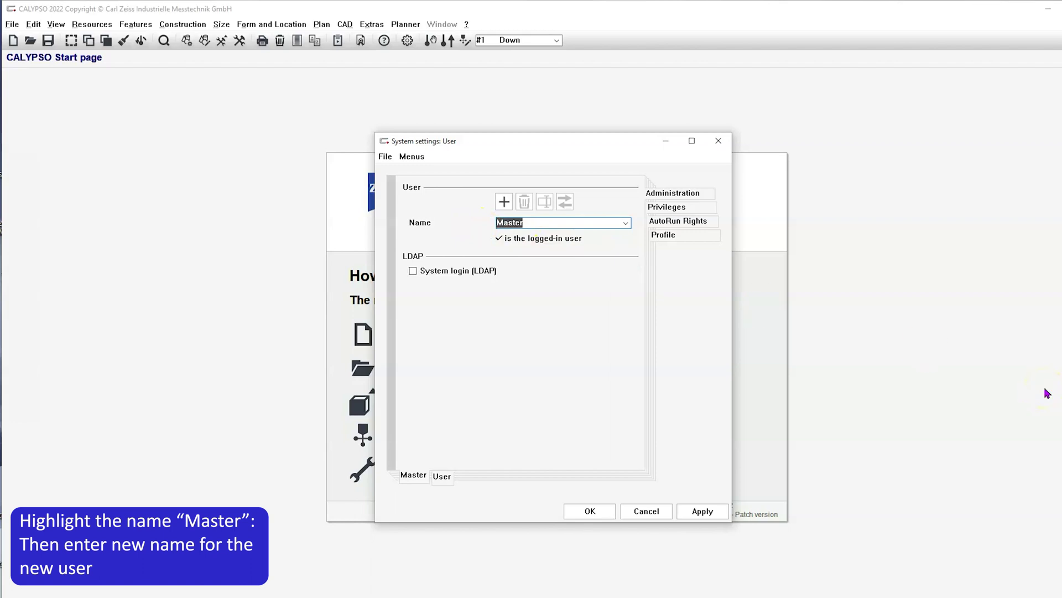
pyautogui.write('Operator')
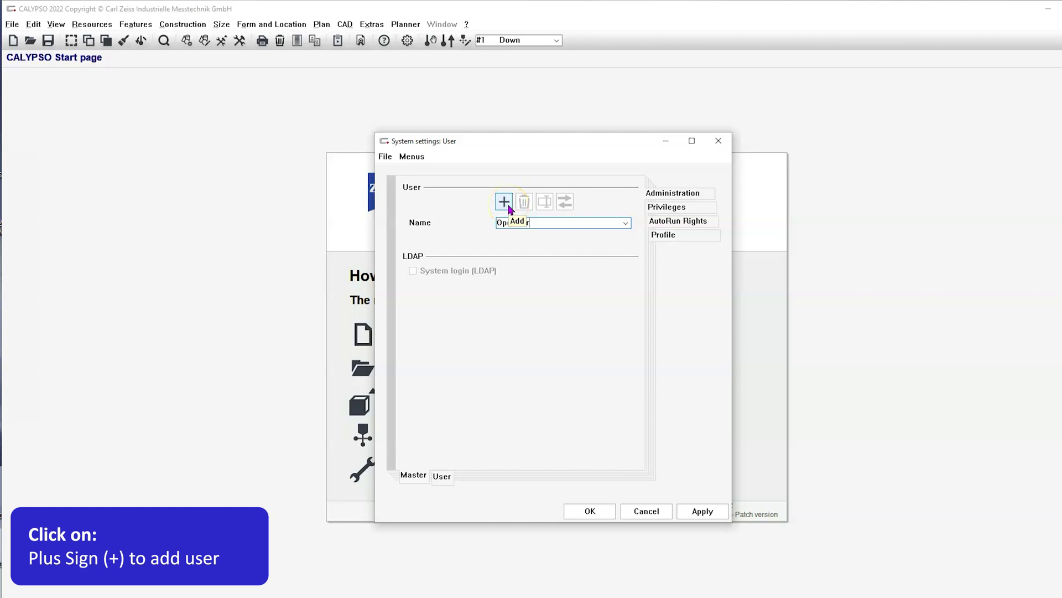
pyautogui.click(504, 202)
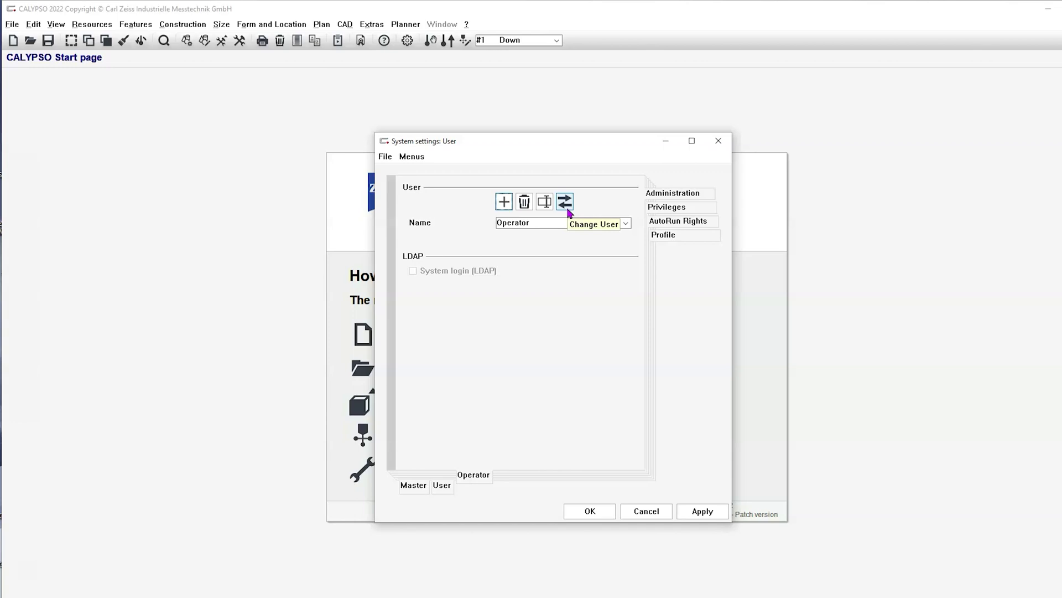
# Step: Apply the new Operator user and bring up its Privileges tab of user rights
pyautogui.click(718, 517)
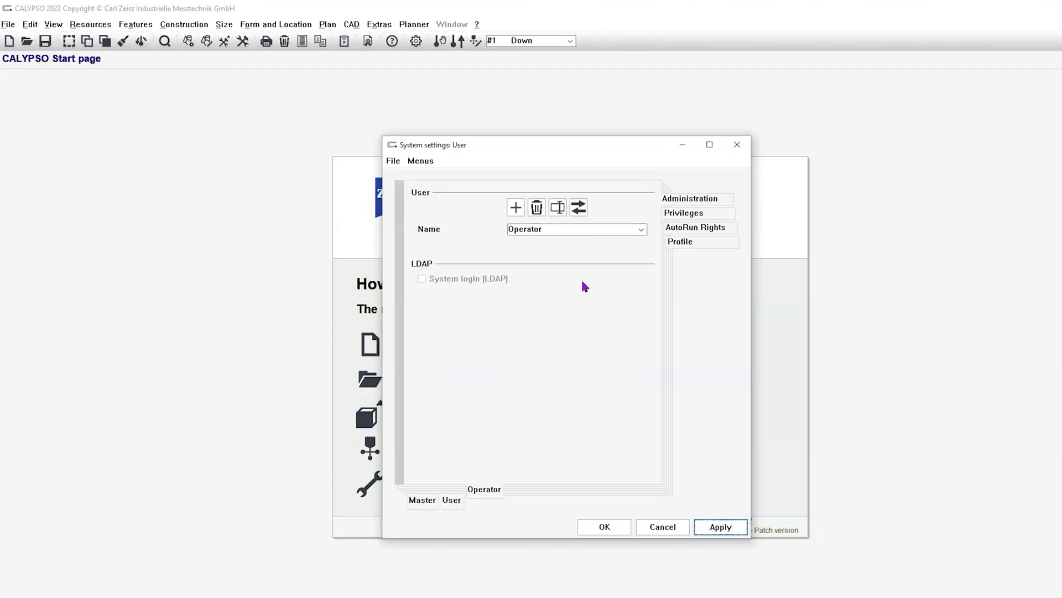
pyautogui.click(727, 217)
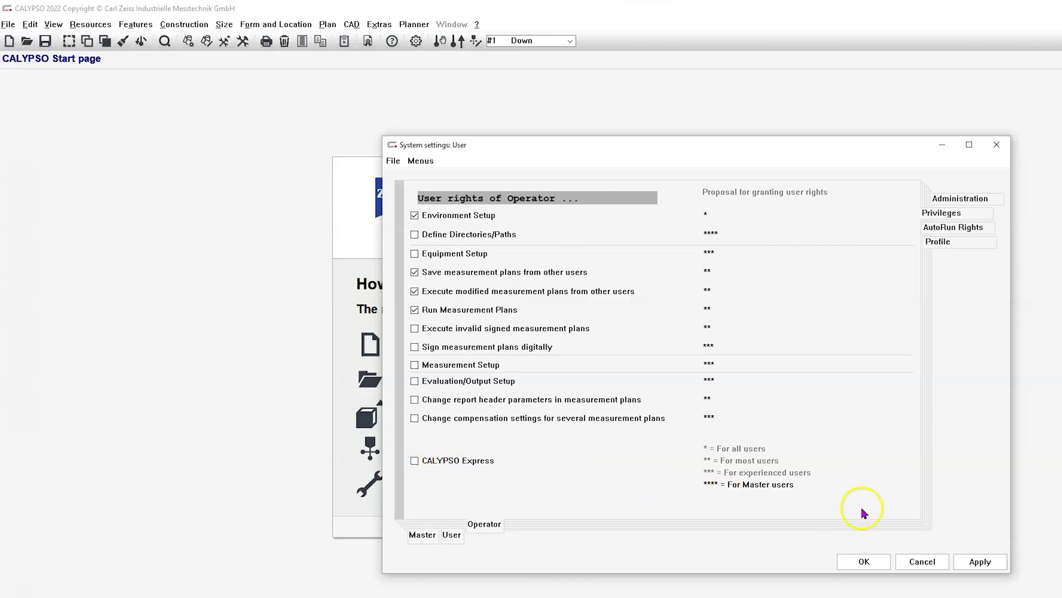
pyautogui.click(977, 556)
# Step: Apply Operator's user rights with CALYPSO Express enabled
pyautogui.click(990, 566)
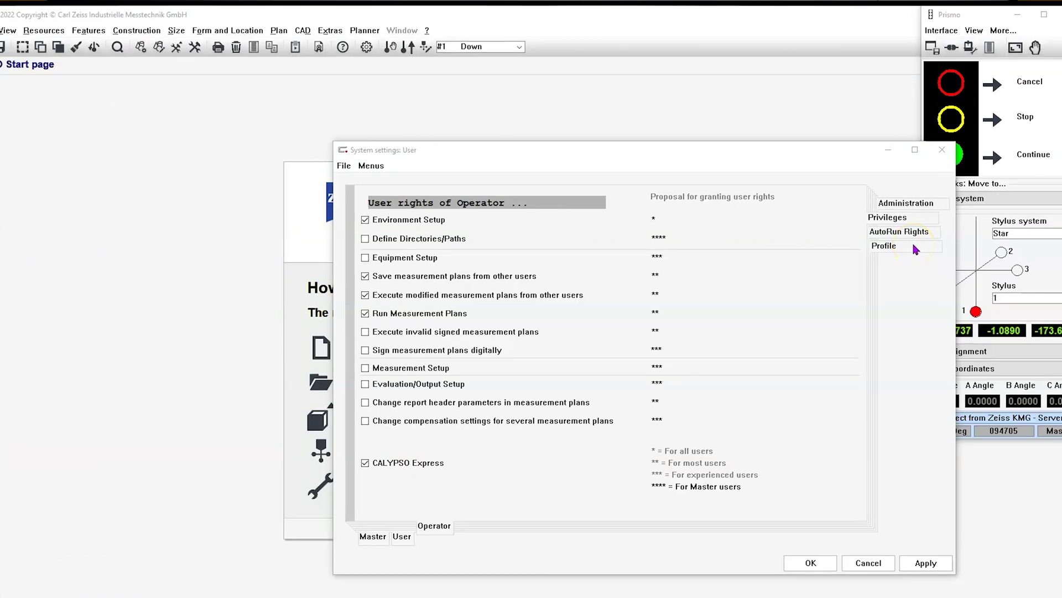
# Step: Untick CALYPSO Express, apply, then review Operator's AutoRun rights with Start/Stop Measurement ticked
pyautogui.click(366, 463)
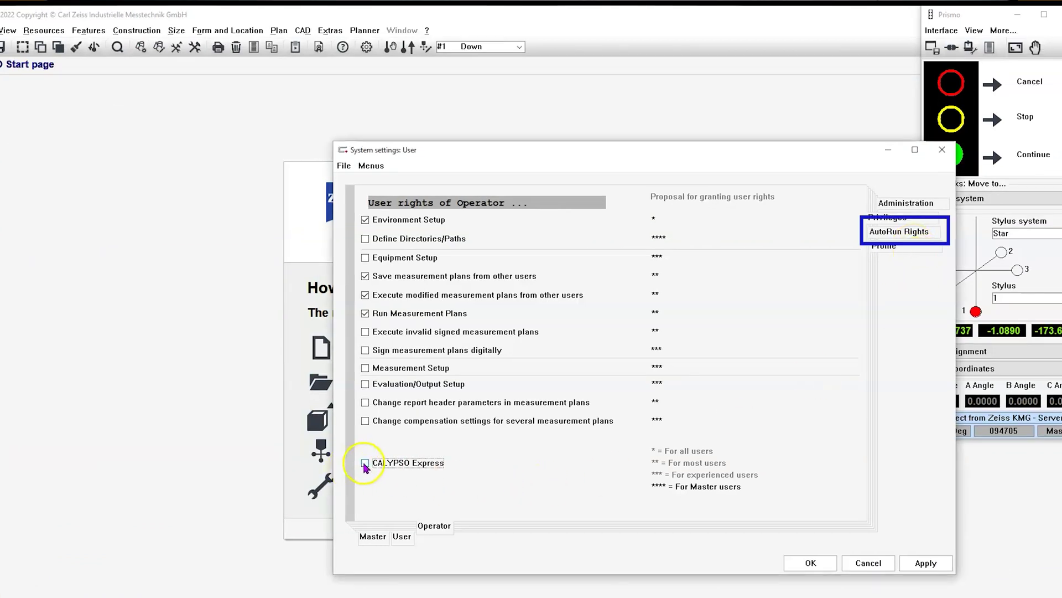
pyautogui.click(919, 564)
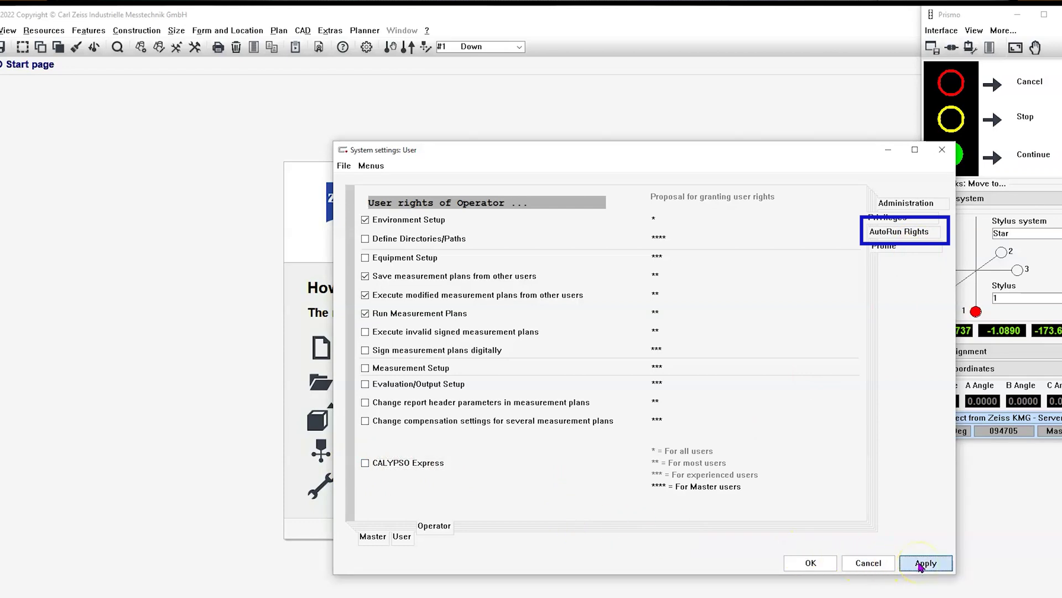
pyautogui.click(937, 233)
pyautogui.click(937, 236)
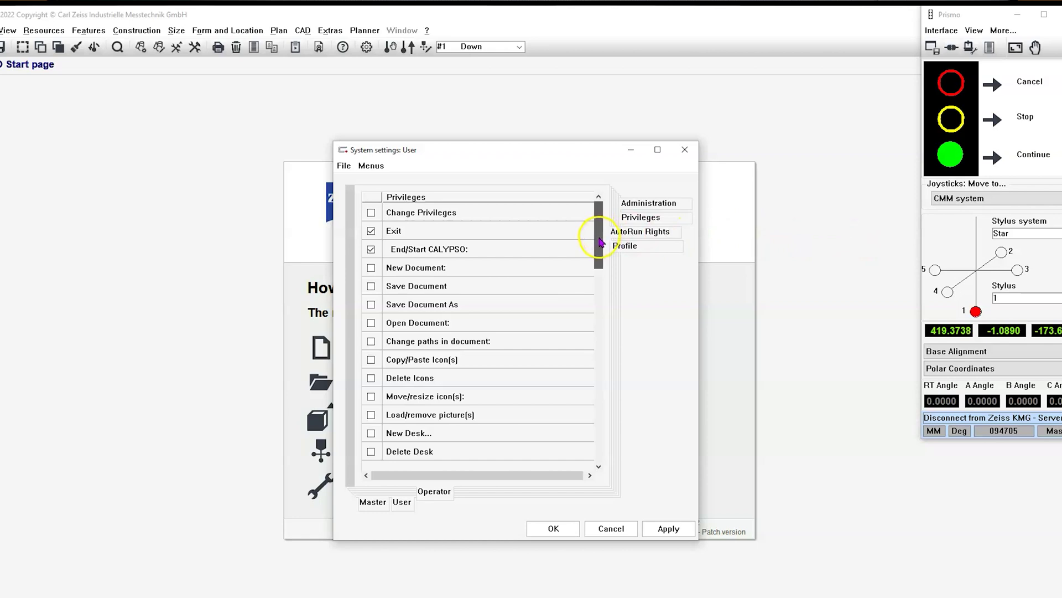
pyautogui.click(371, 230)
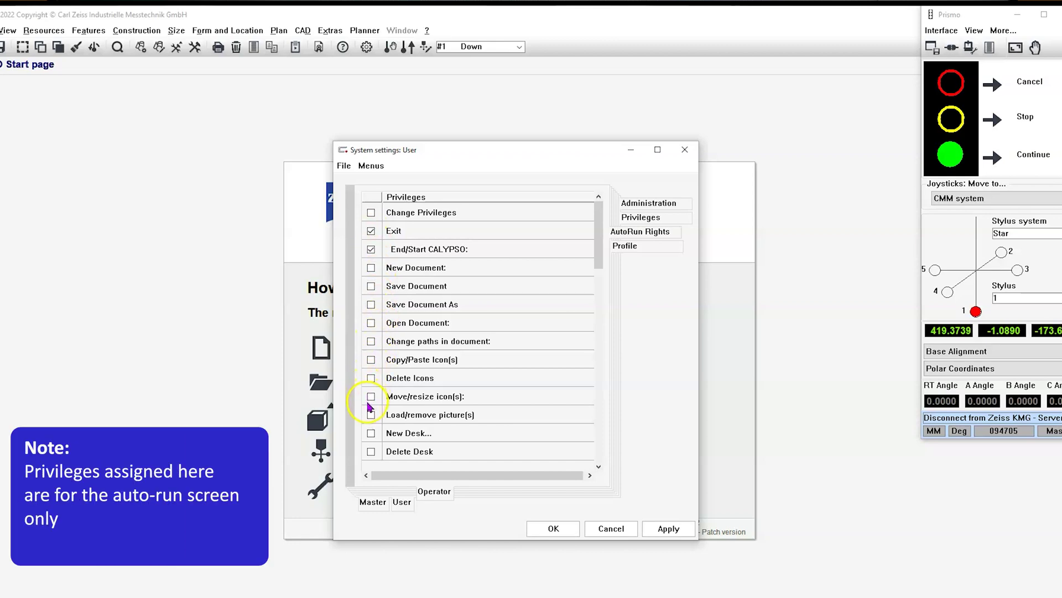
pyautogui.moveTo(601, 267); pyautogui.dragTo(598, 467)
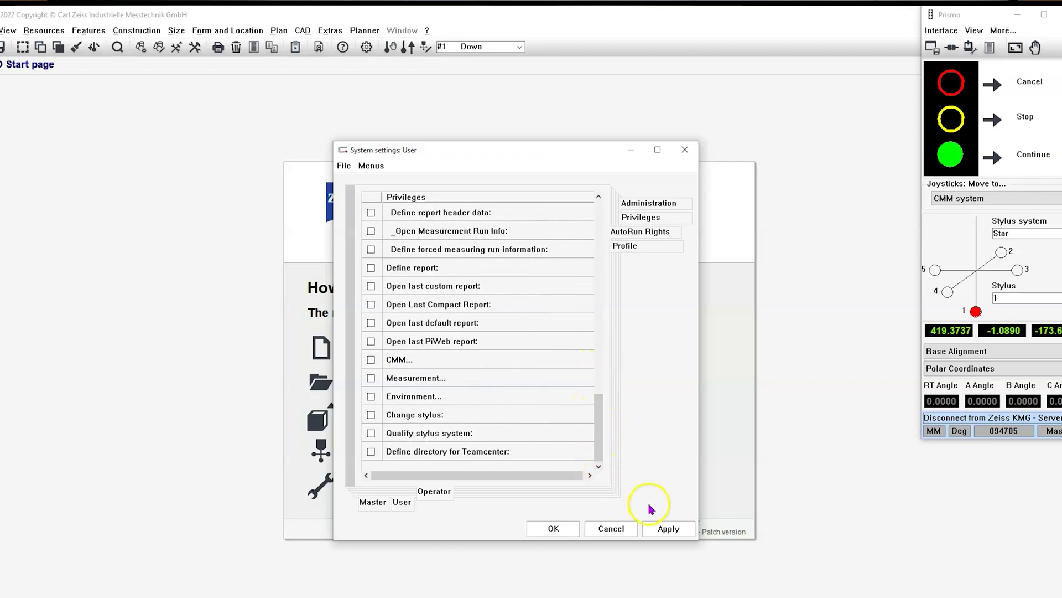
pyautogui.click(664, 529)
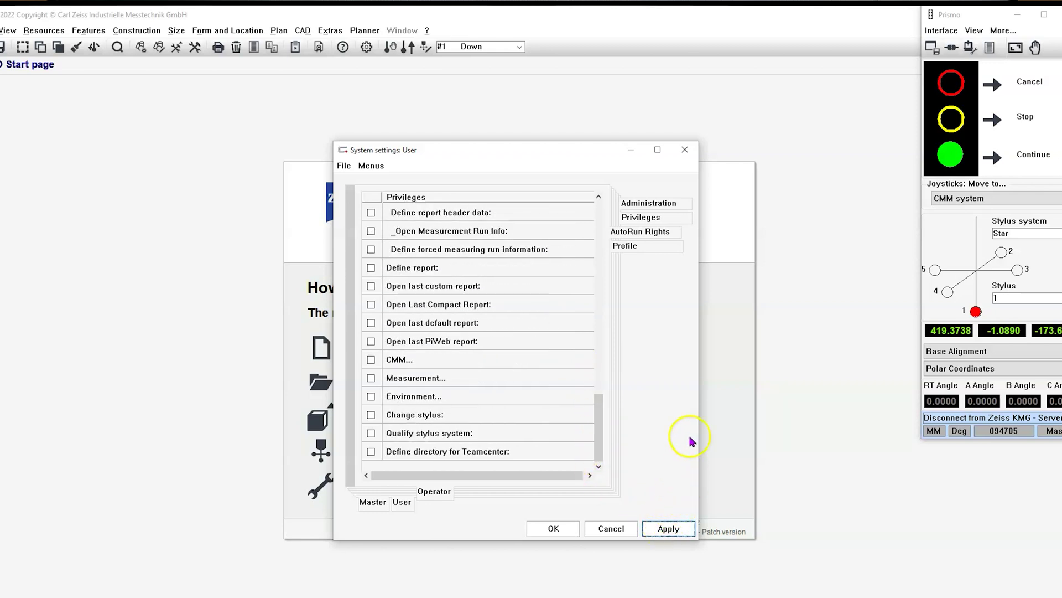
# Step: On Operator's Profile tab, set a new password and confirm it
pyautogui.click(676, 249)
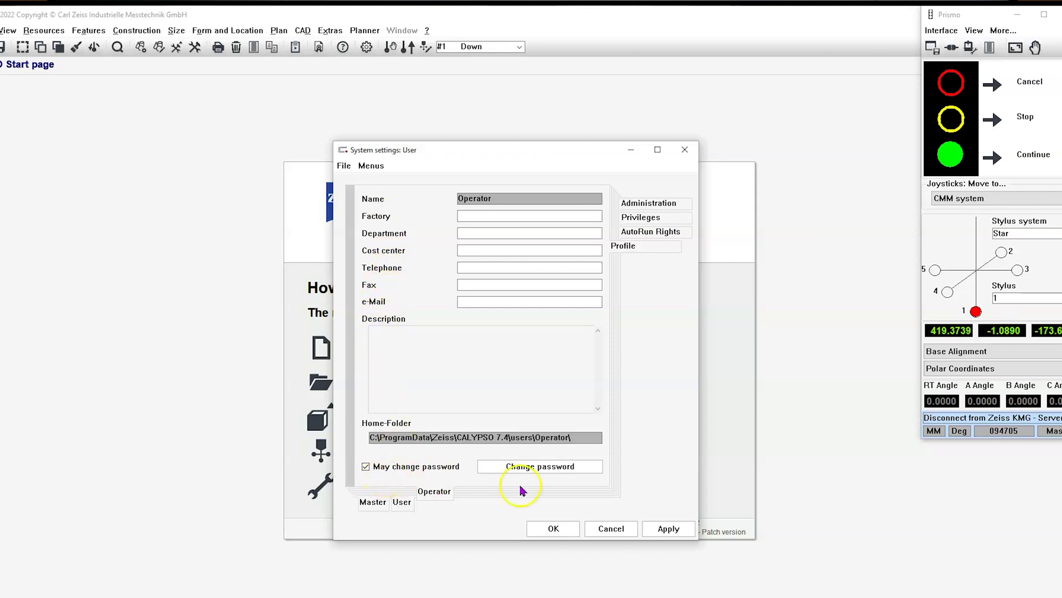
pyautogui.click(577, 471)
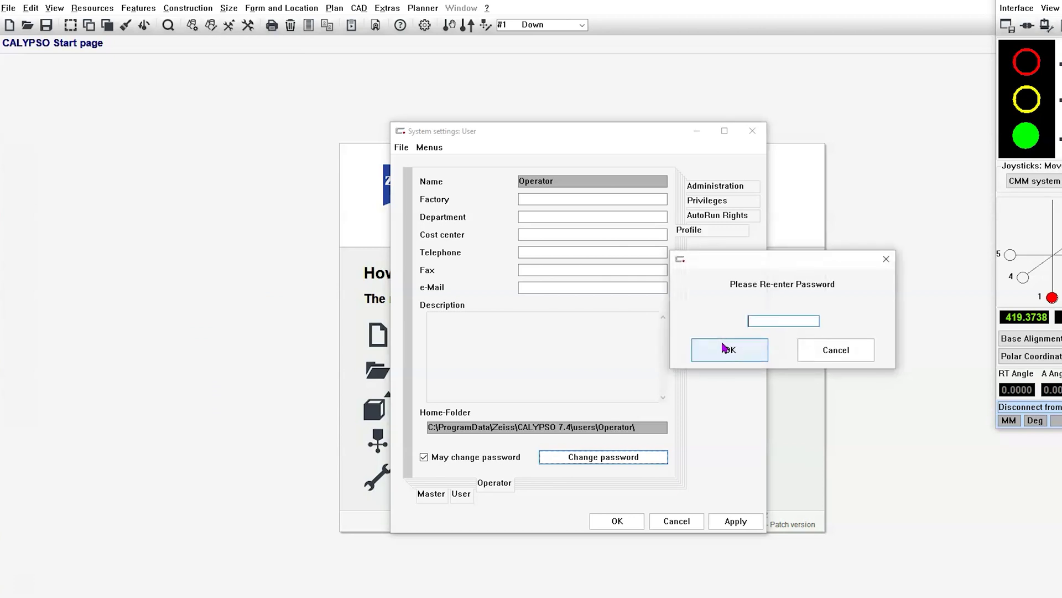
pyautogui.write('*******')
pyautogui.click(725, 349)
# Step: Apply the password change and close the user settings with OK
pyautogui.click(739, 521)
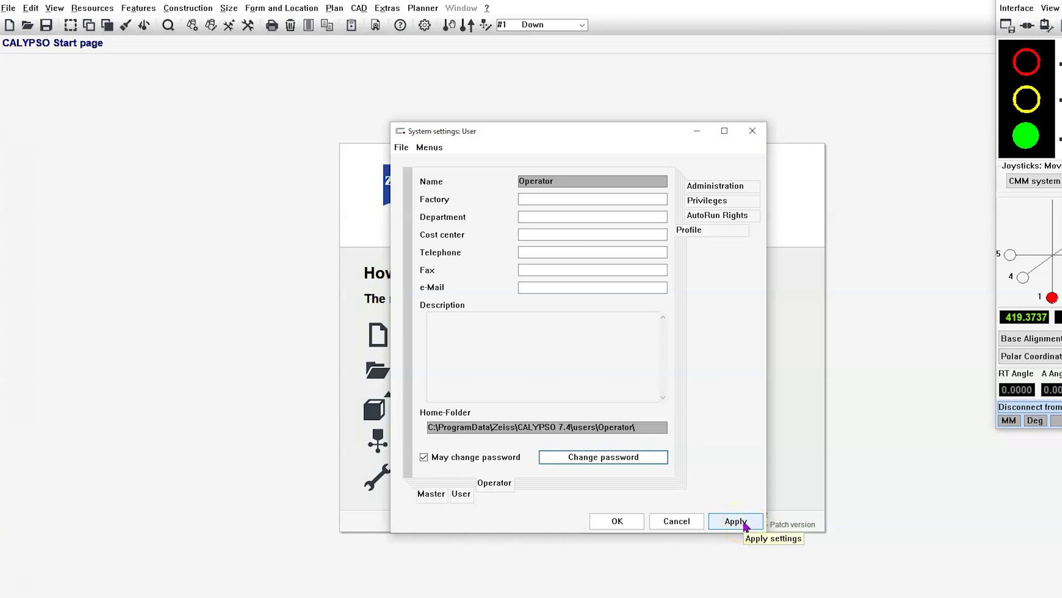
pyautogui.click(744, 524)
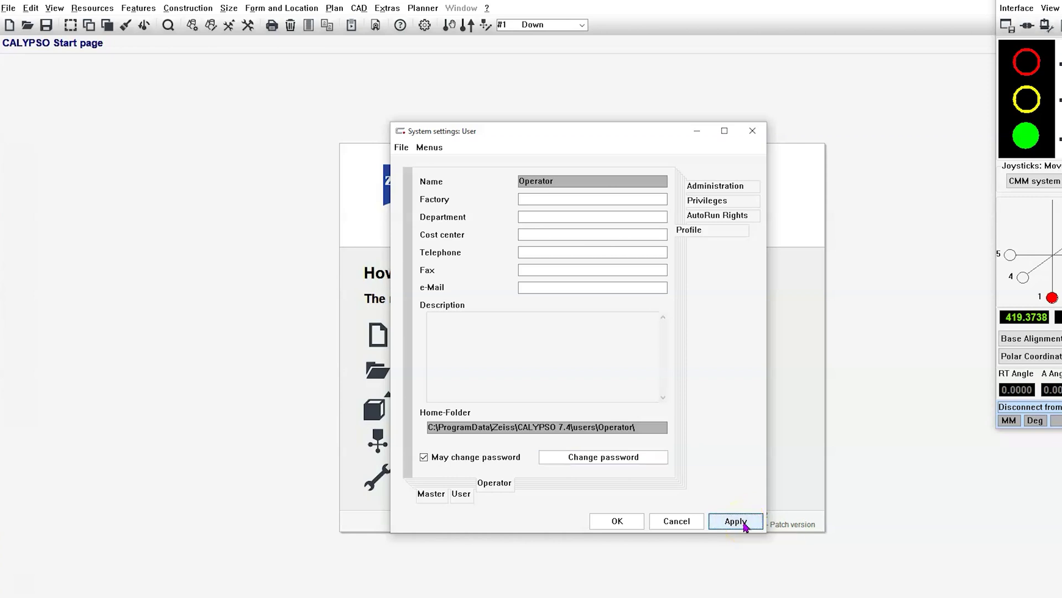
pyautogui.click(631, 519)
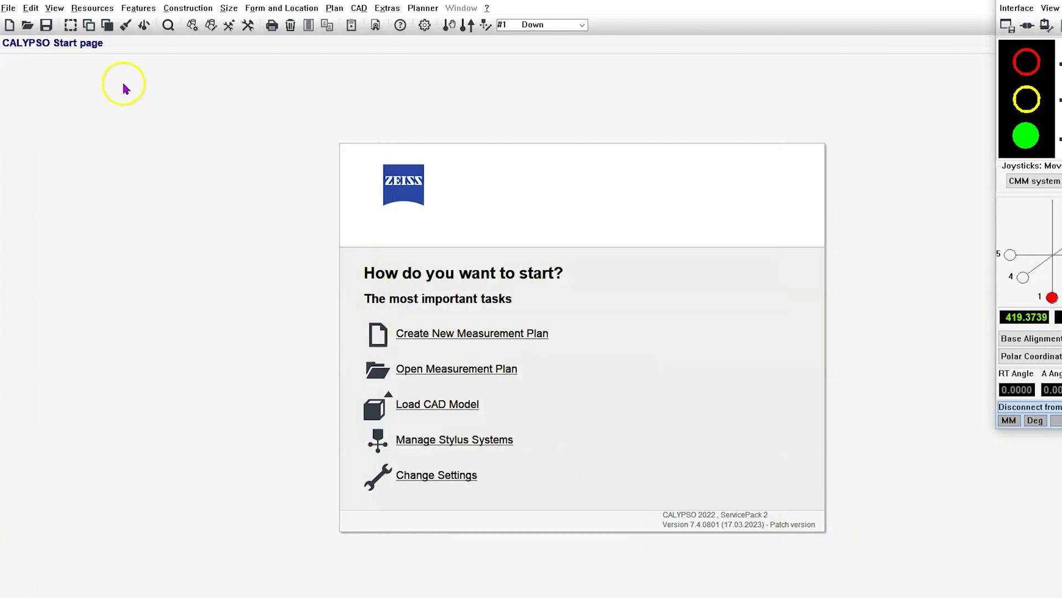
# Step: Exit CALYPSO and log back in under the Operator profile with its password
pyautogui.click(9, 9)
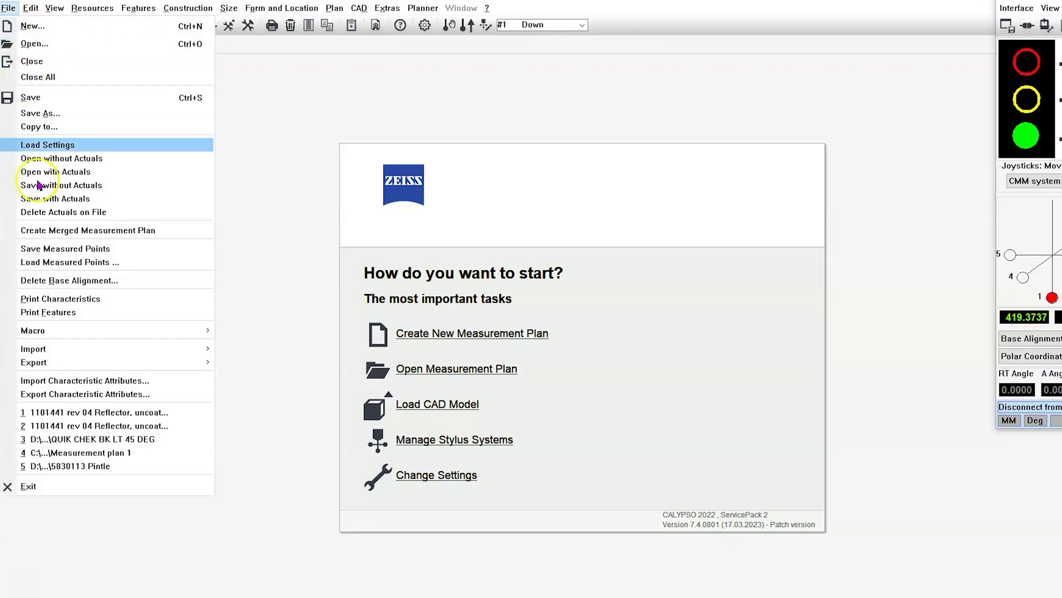
pyautogui.click(95, 487)
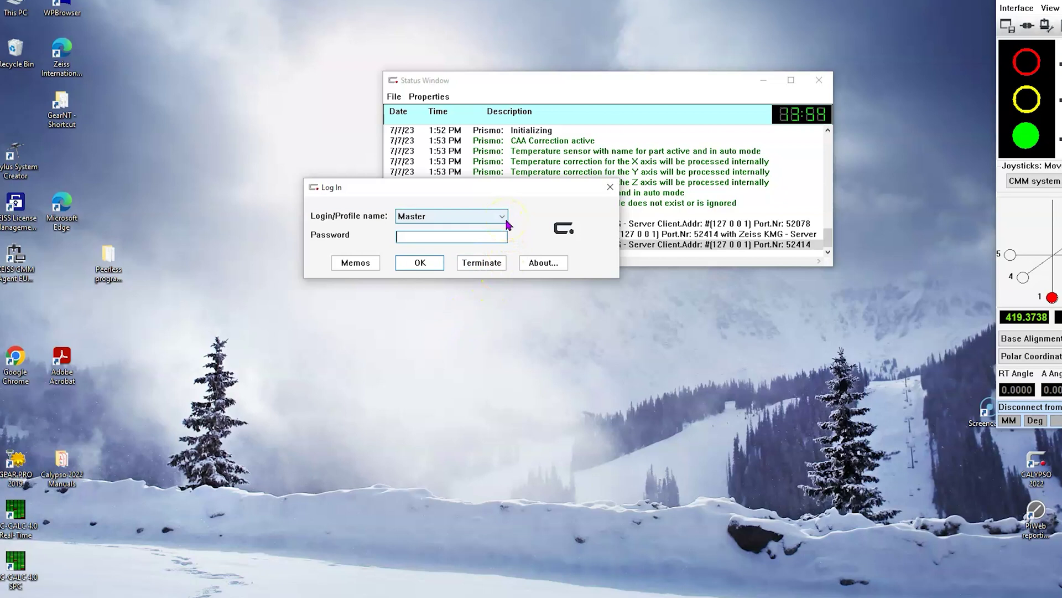
pyautogui.click(501, 217)
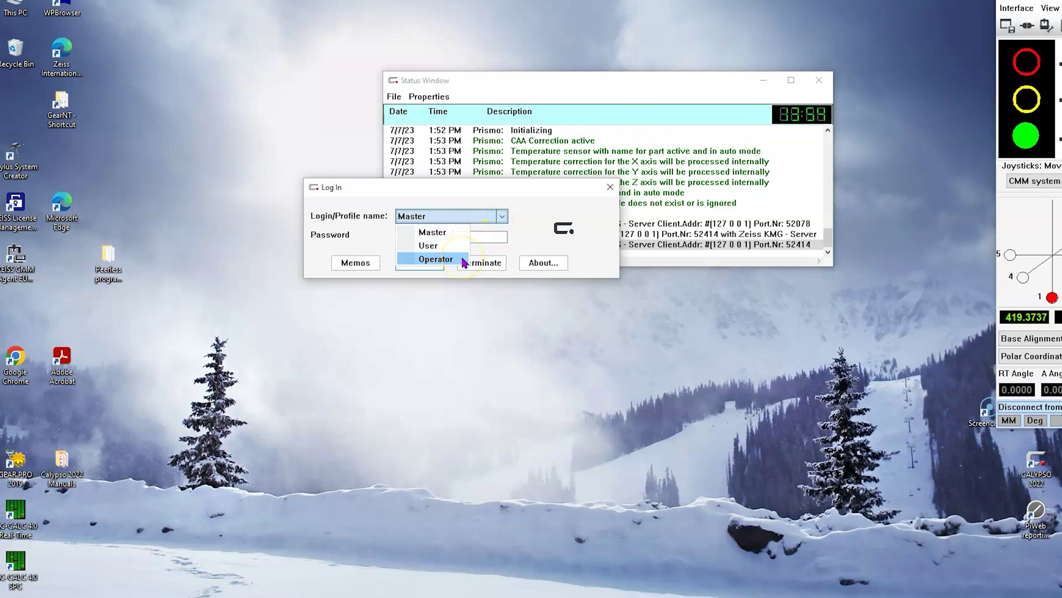
pyautogui.click(435, 259)
pyautogui.click(468, 238)
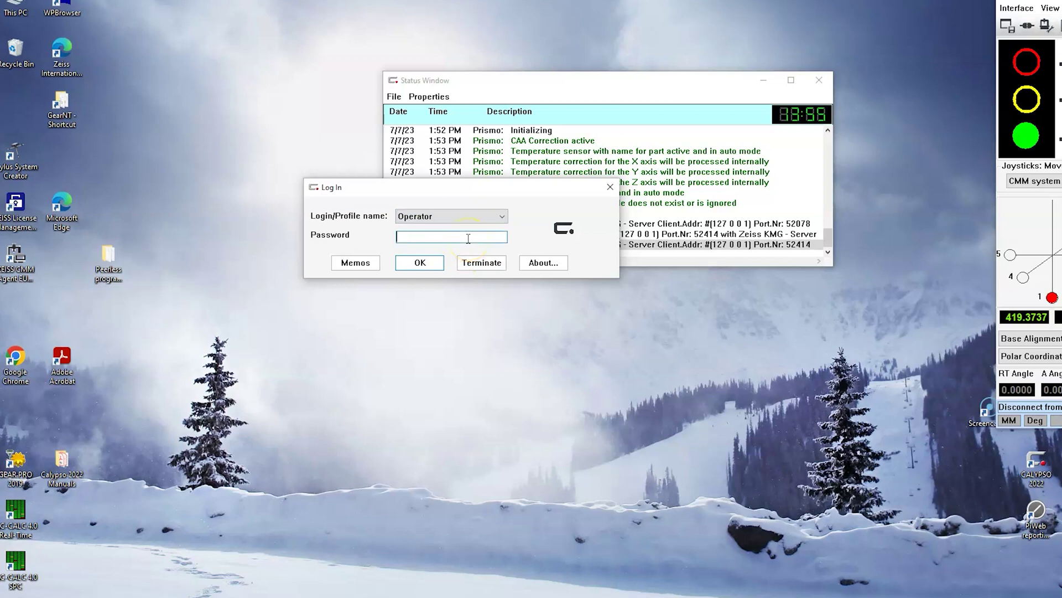
pyautogui.write('********')
pyautogui.press('Return')
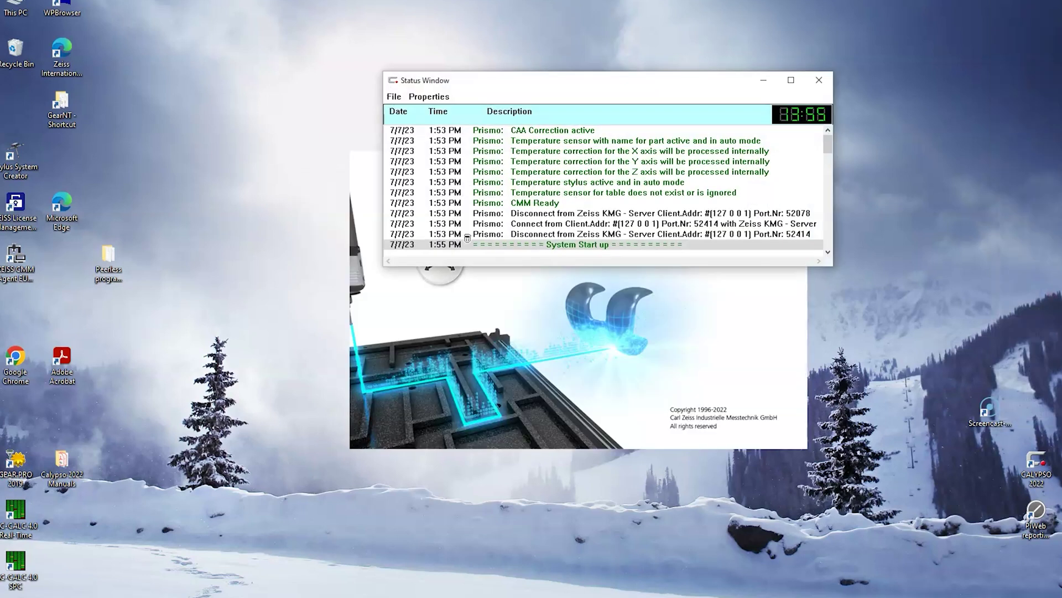